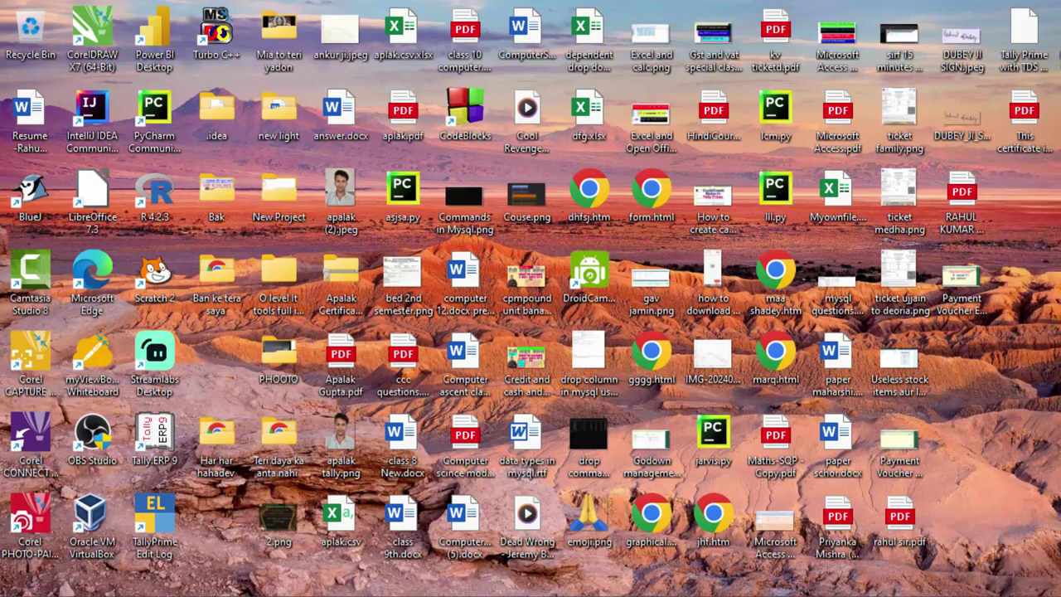
Refresh the Windows desktop twice from its right-click menu
right_click(1046, 448)
click(1047, 303)
right_click(1046, 308)
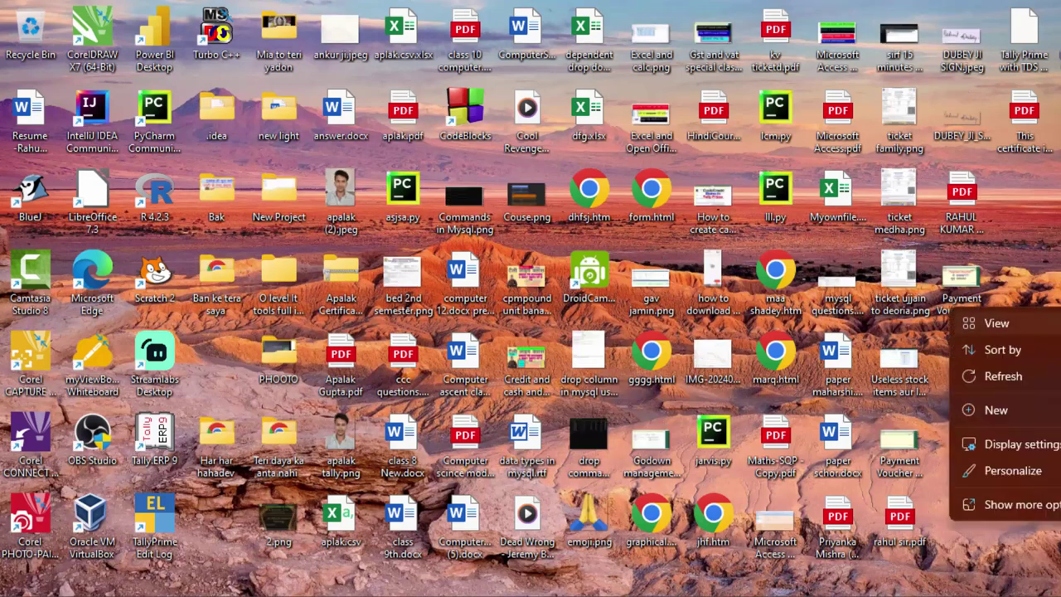
click(1052, 371)
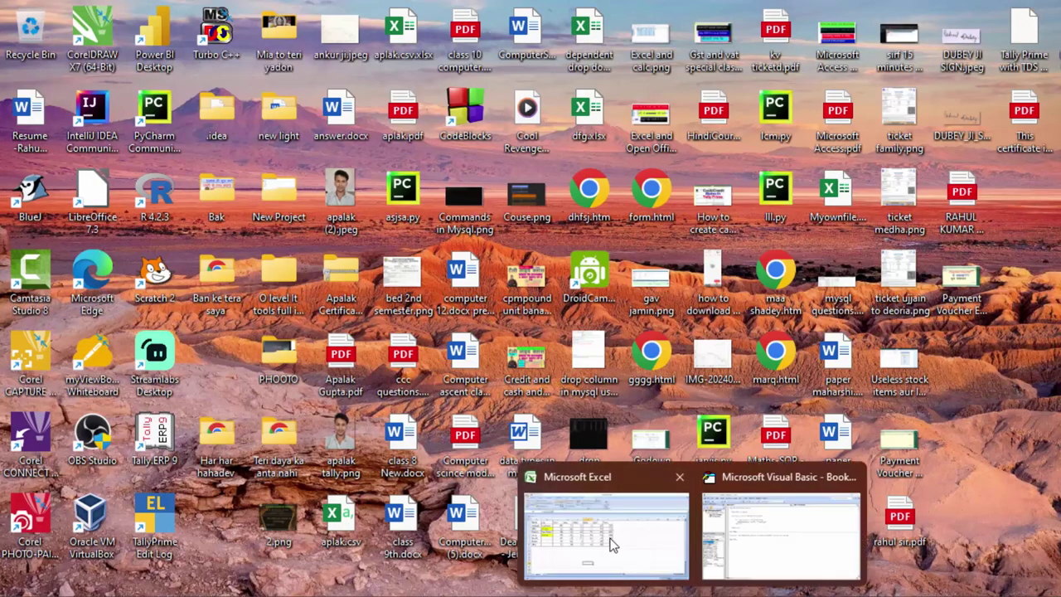
Enter Delhi in B6 for Rajesh and Deoria in B7 for Sumit, then select B8
click(609, 541)
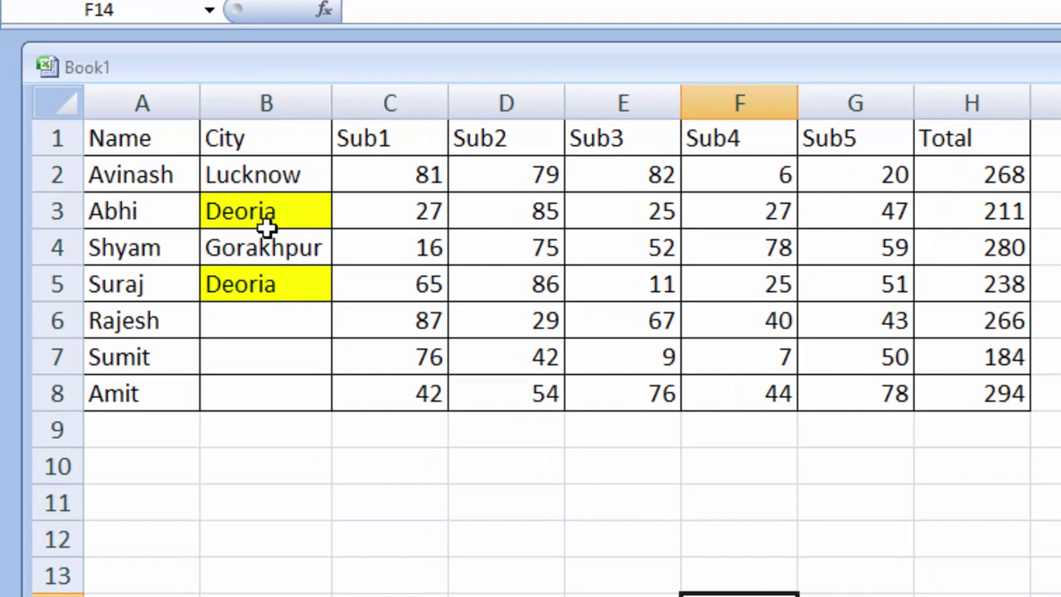
click(262, 328)
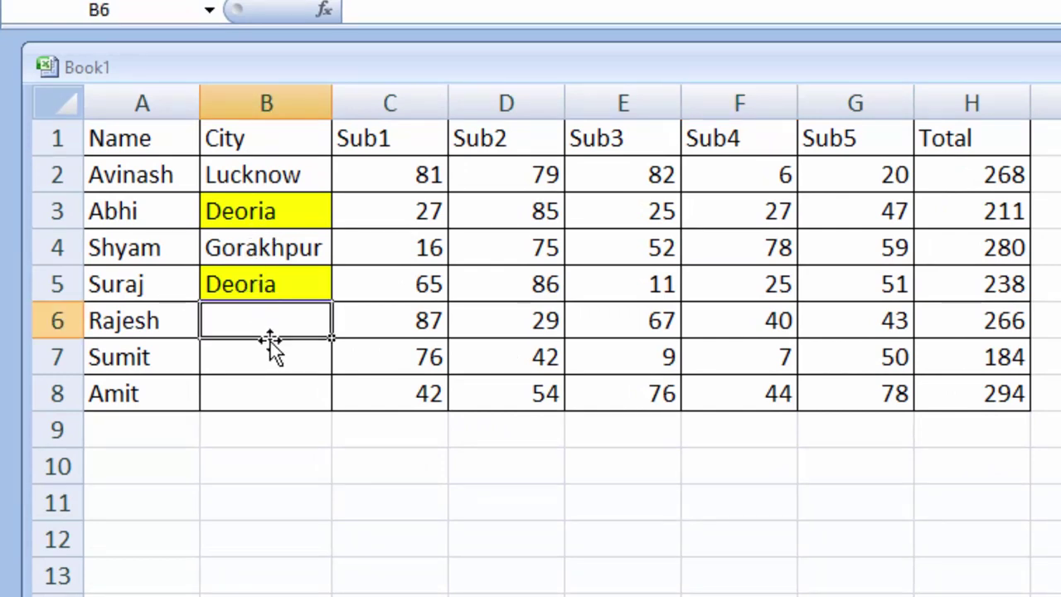
text(Del)
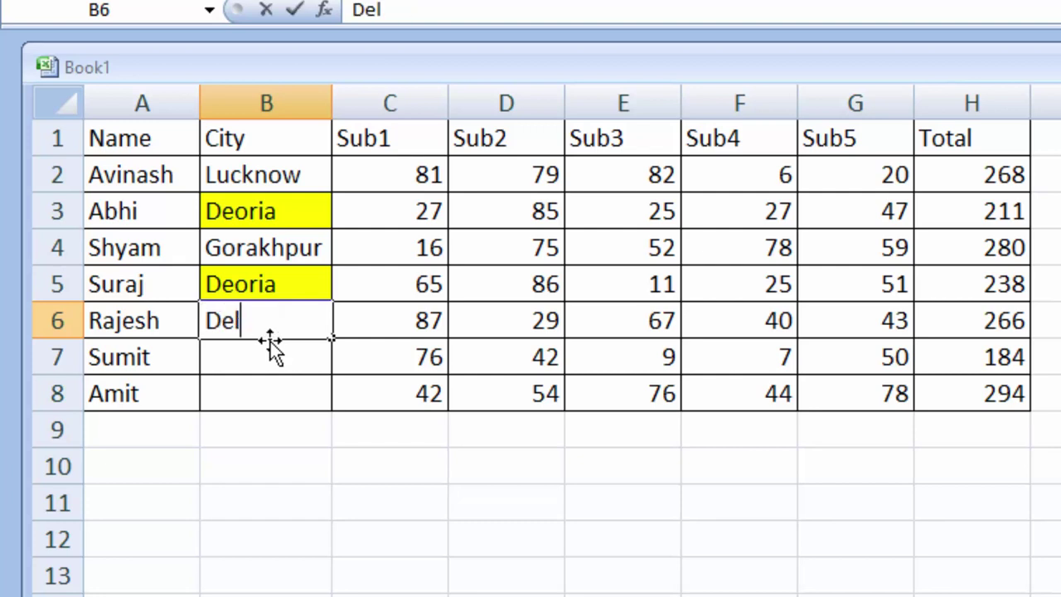
text(hi)
click(291, 368)
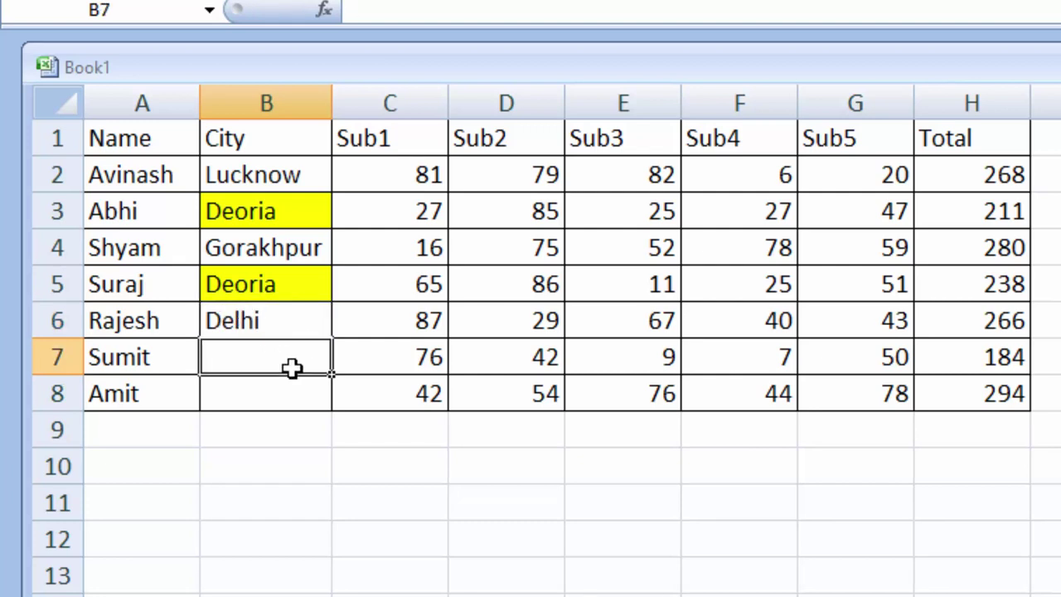
text(De)
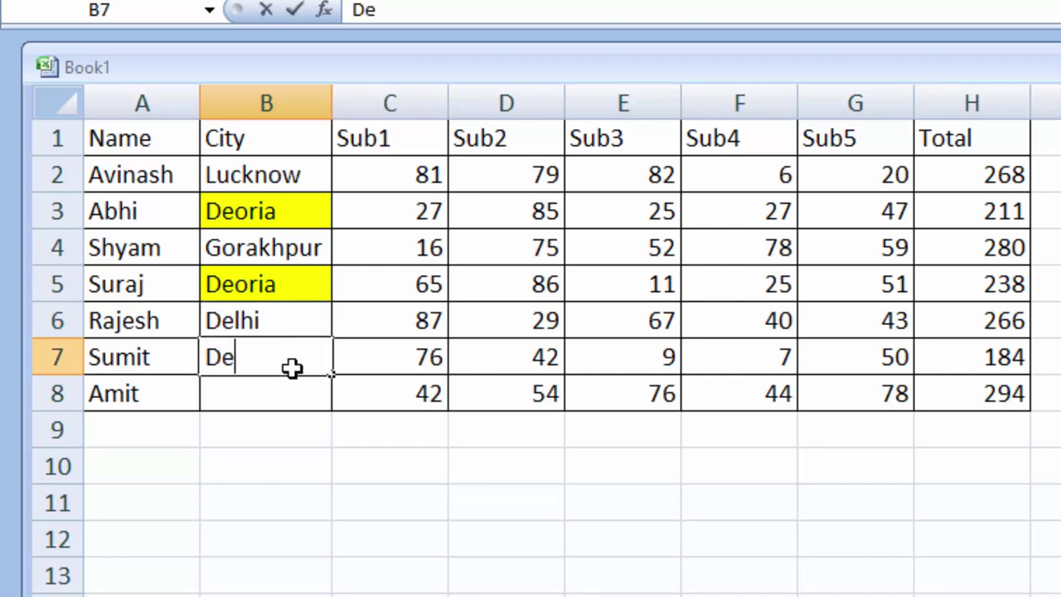
text(oria)
key(Return)
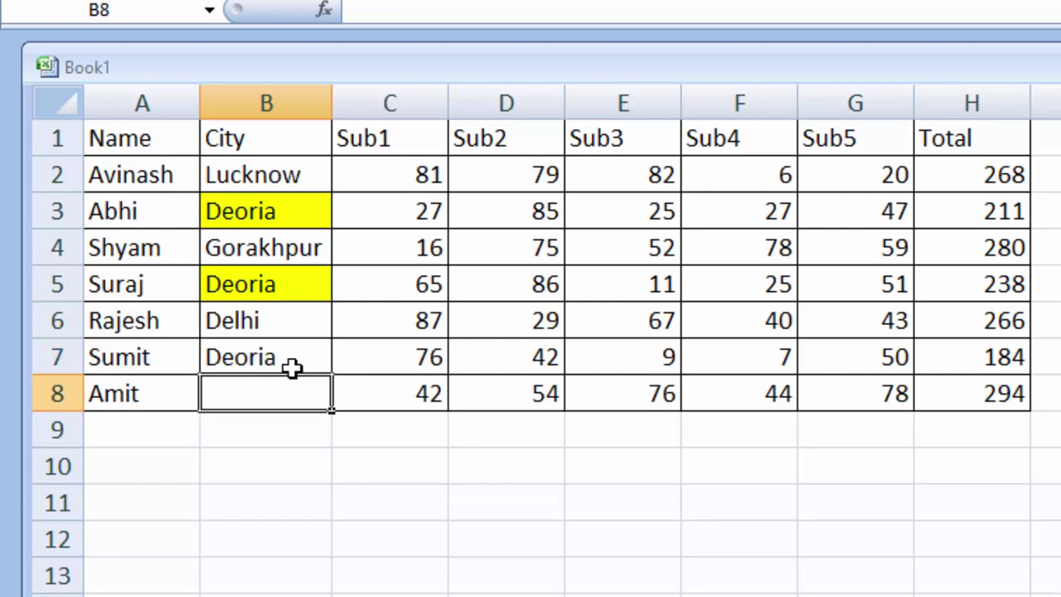
click(485, 532)
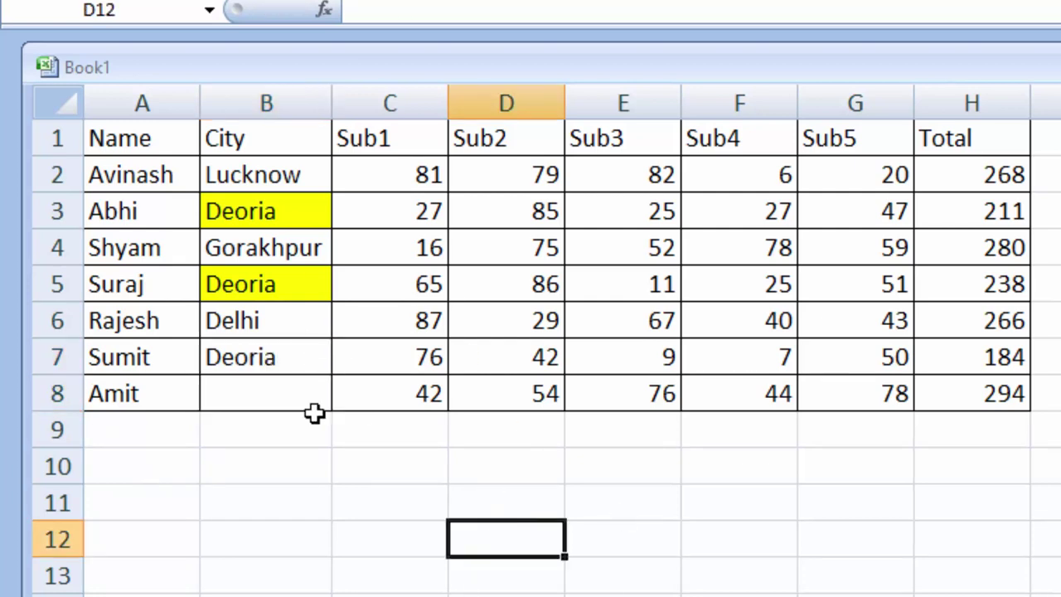
click(276, 419)
Run Sheet1.HighlightDeoria, then enter Deoria as Amit's city in B8
click(284, 392)
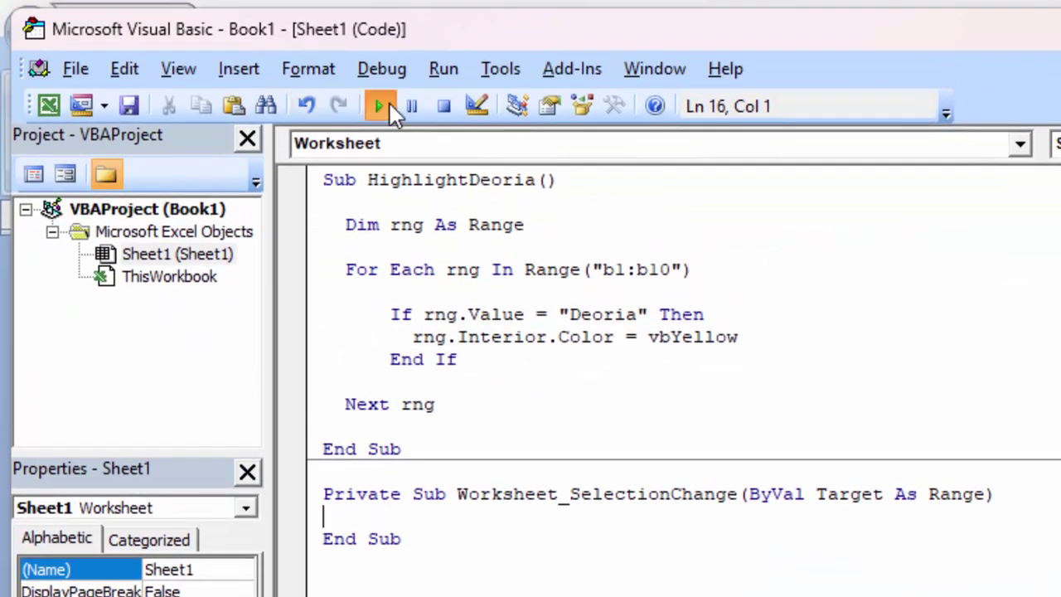
click(391, 108)
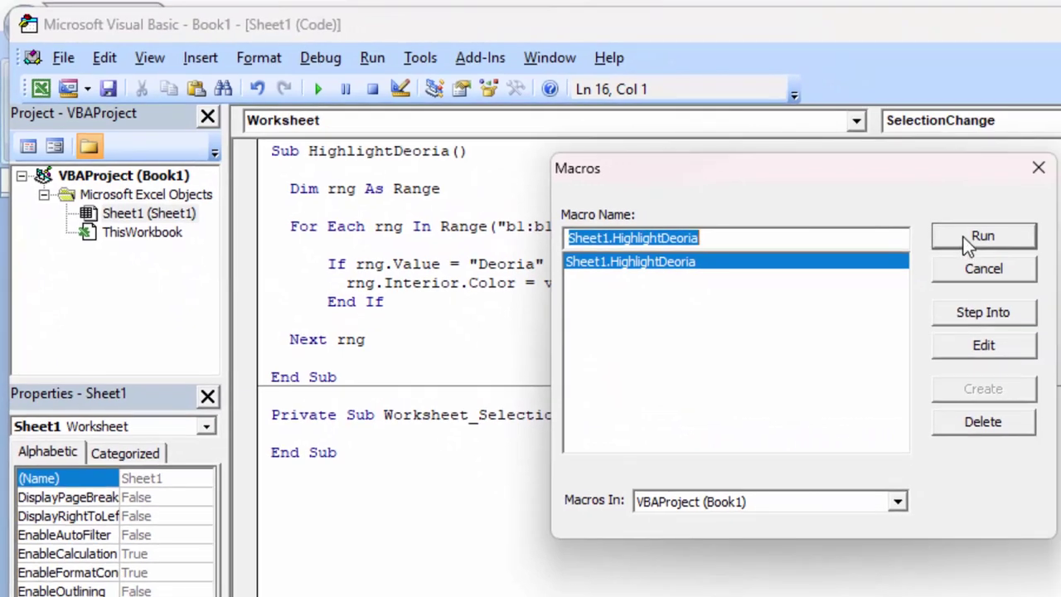
click(968, 242)
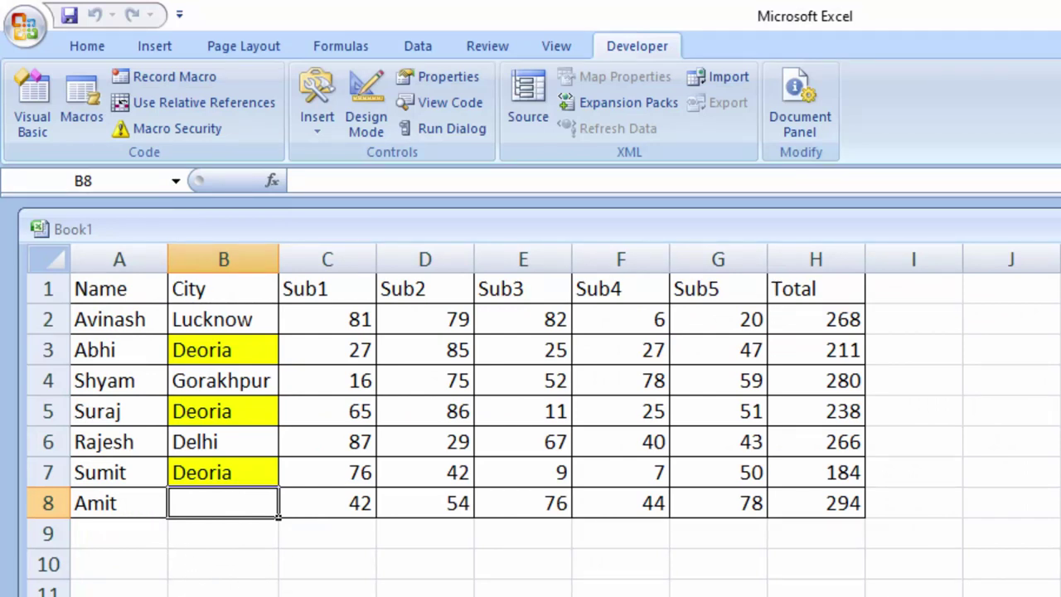
text(Deoria)
key(Return)
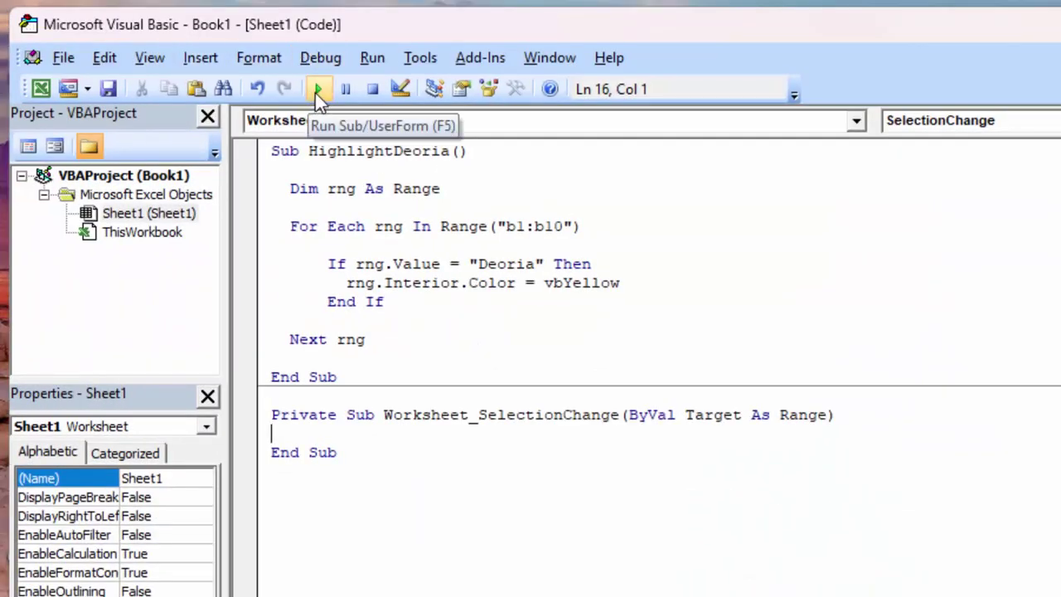
Save the workbook under the file name 'macro to hih'
click(109, 88)
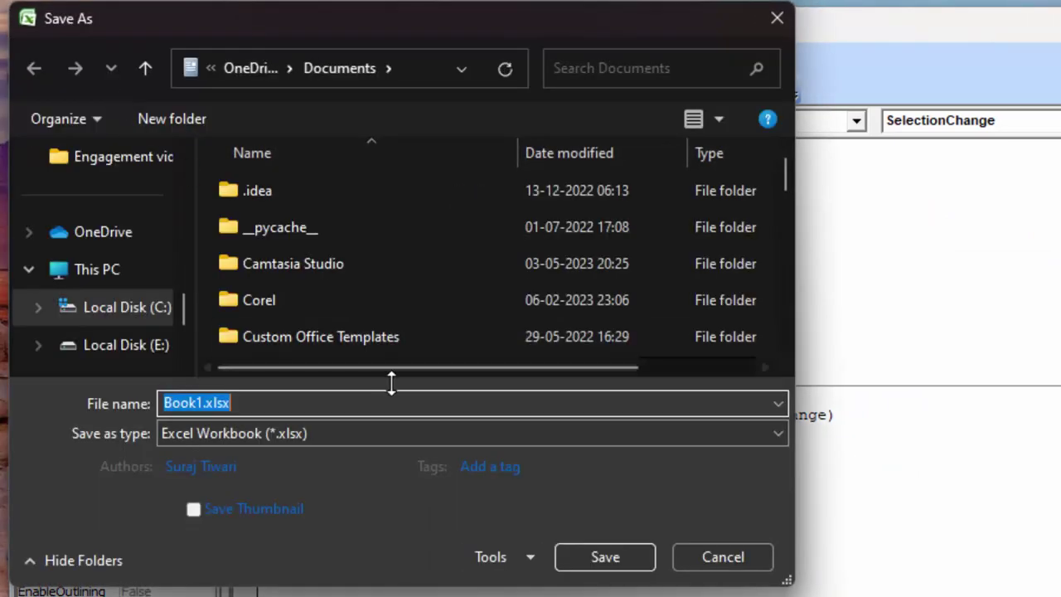
key(BackSpace)
text(m)
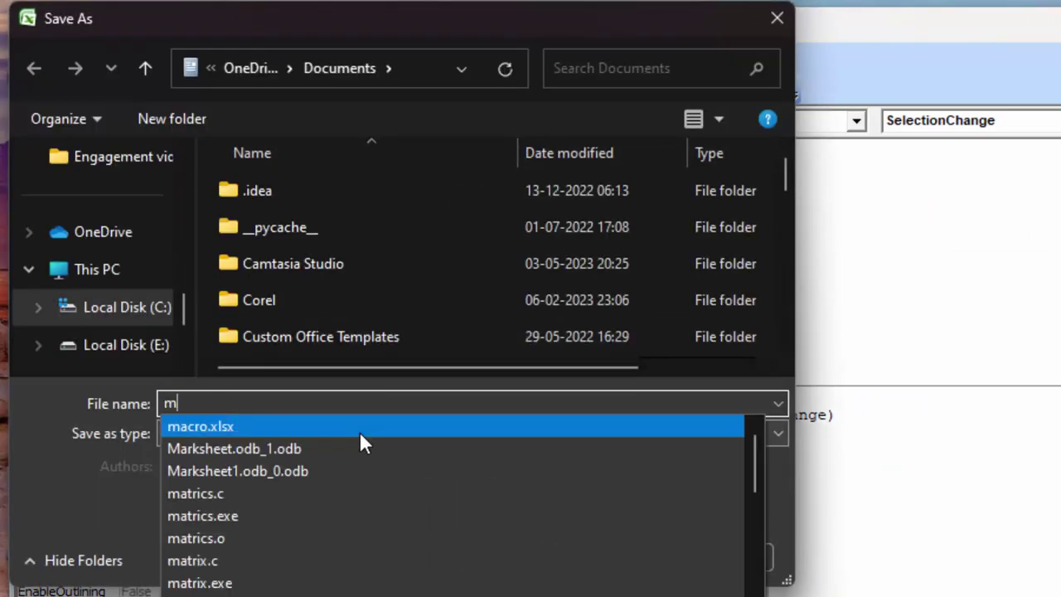
text(acro )
text(to )
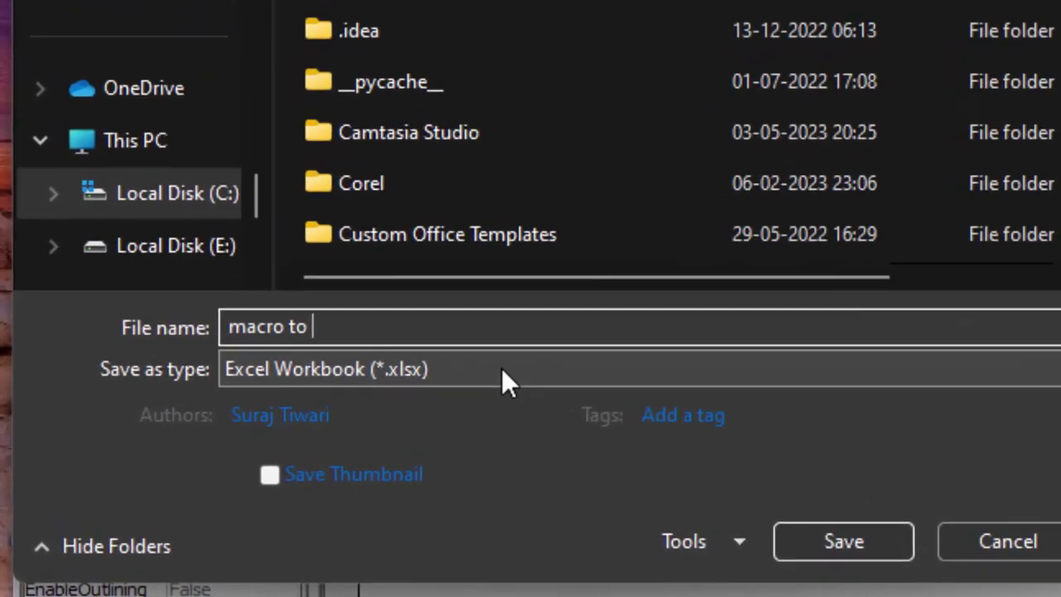
text(hih)
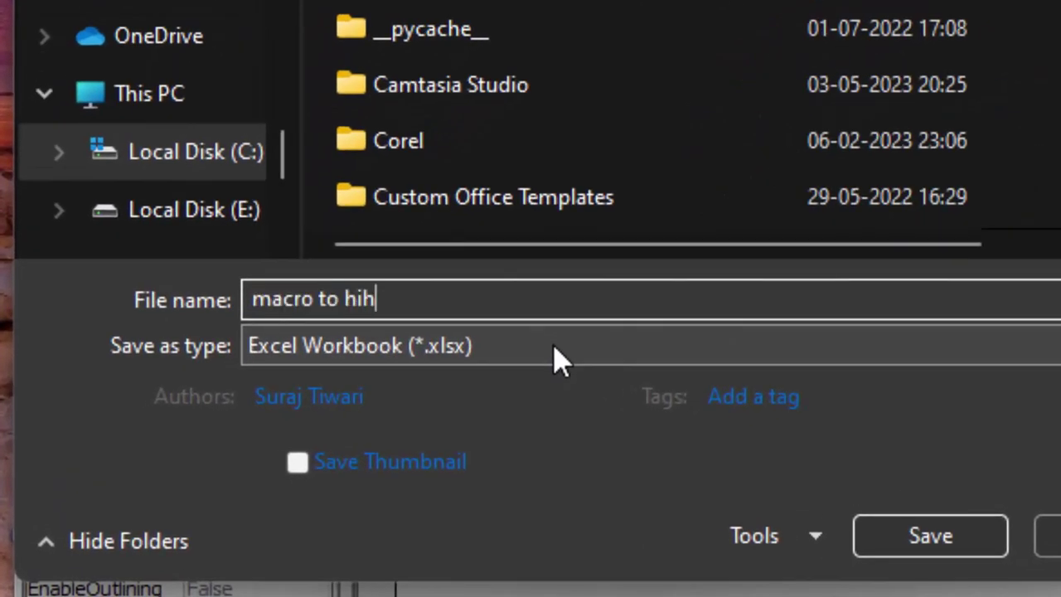
key(Return)
key(Return)
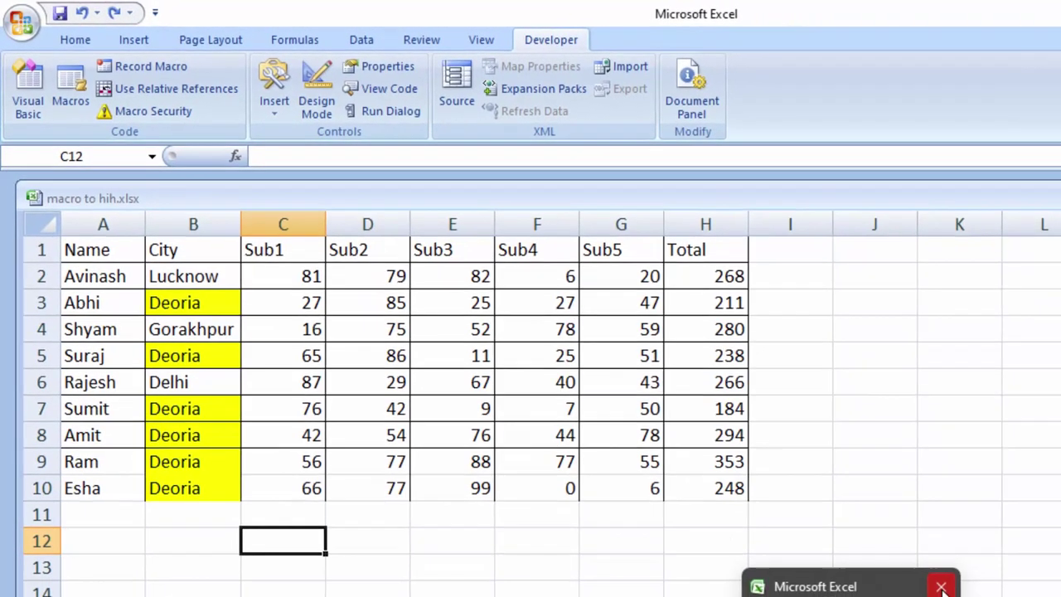
Close Excel without saving and relaunch Microsoft Office Excel 2007 from the Start search
click(796, 560)
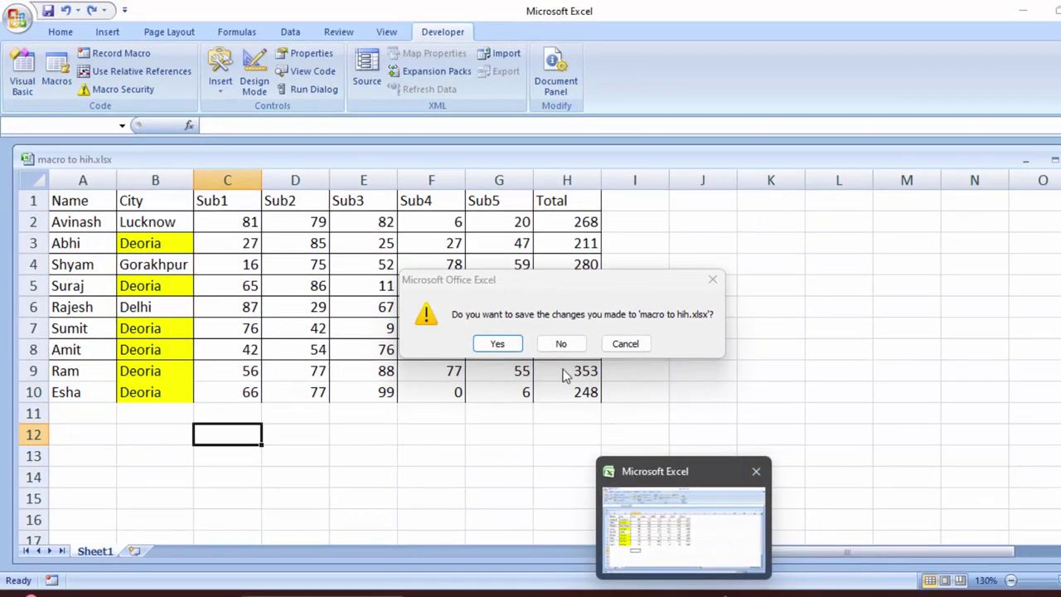
click(549, 346)
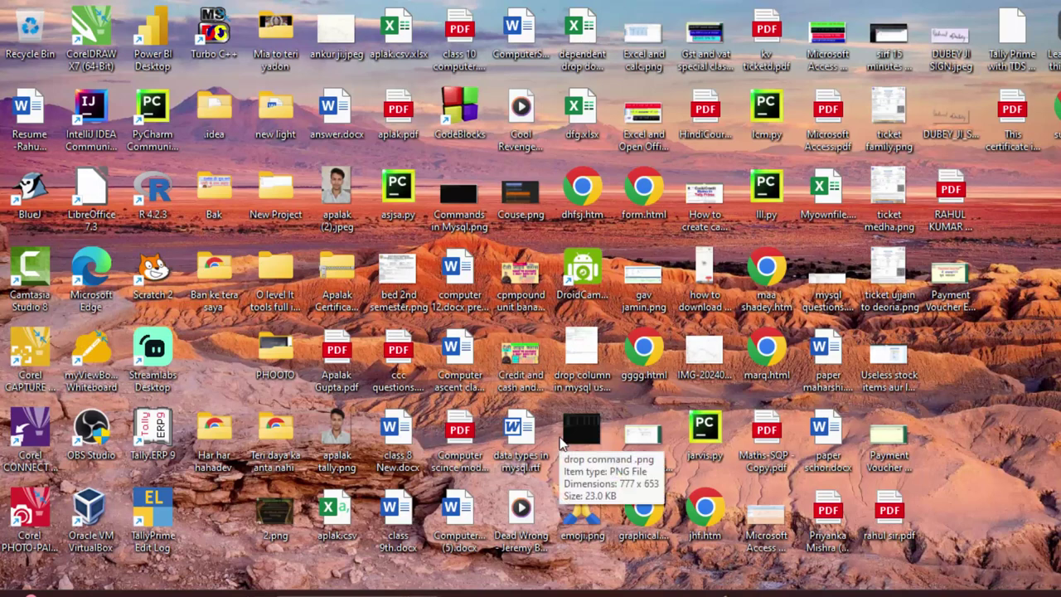
key(super)
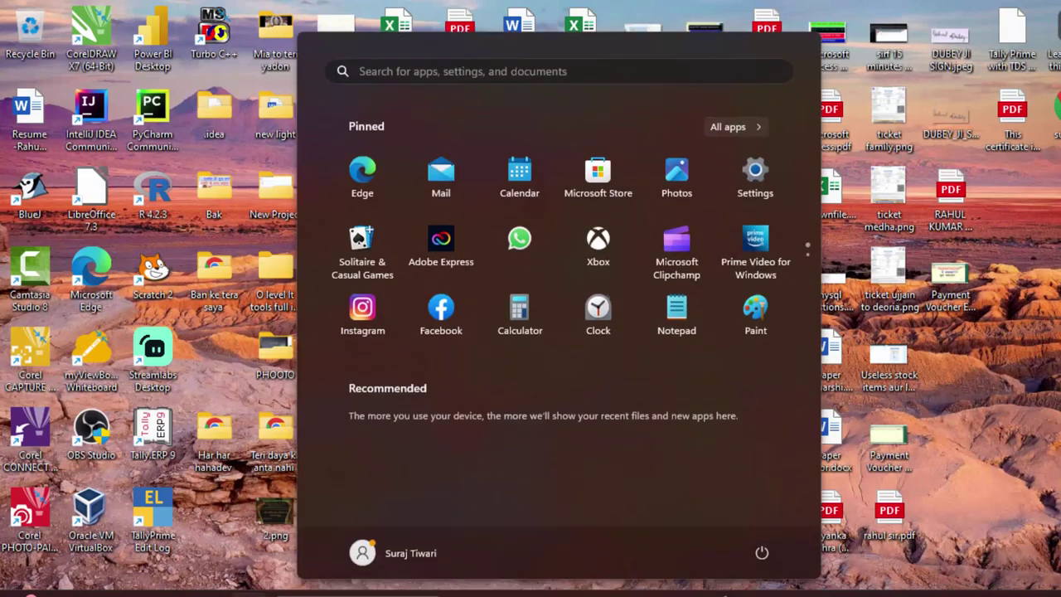
text(exce)
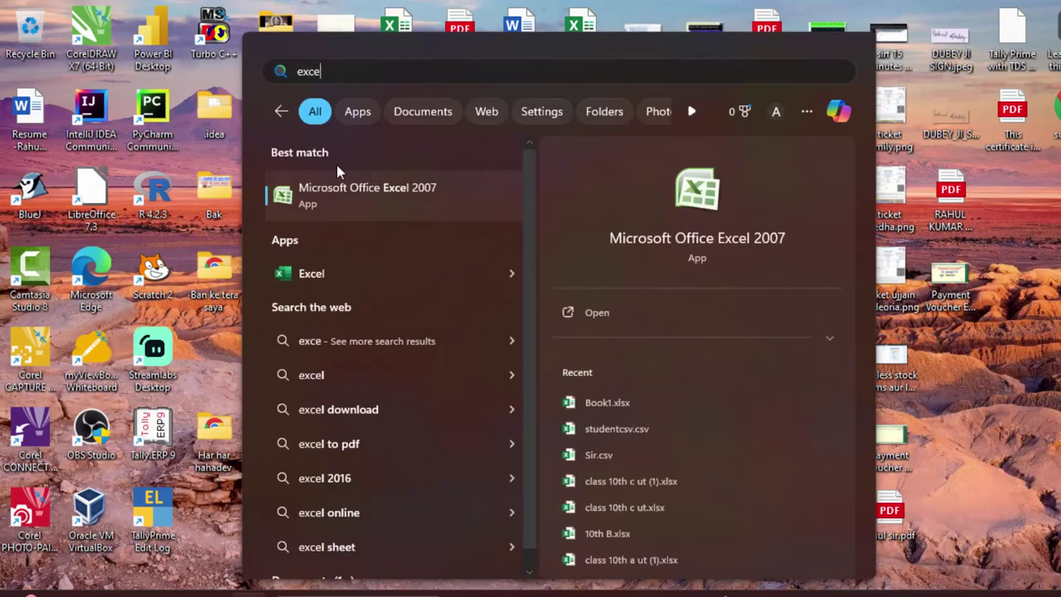
click(348, 197)
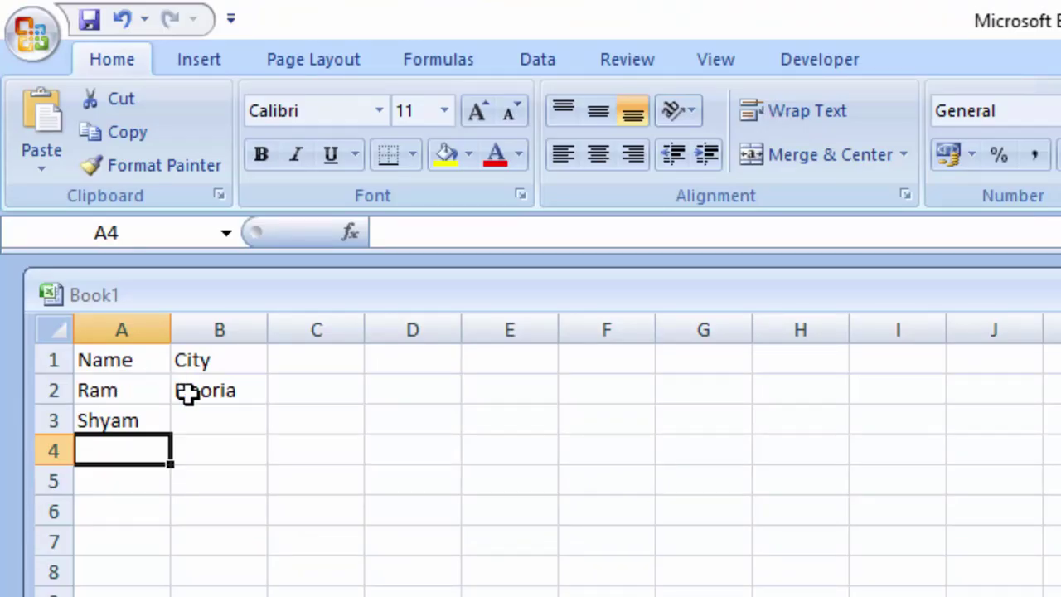
Enter Lucknow as Shyam's city and add Ritesh with Delhi in row 4
click(214, 423)
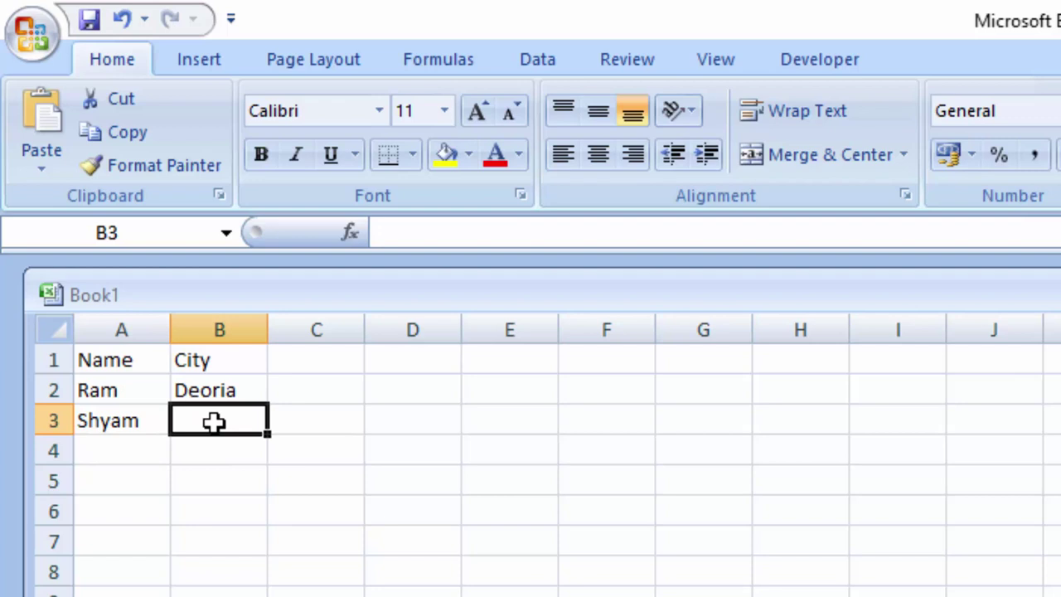
text(Lucknow)
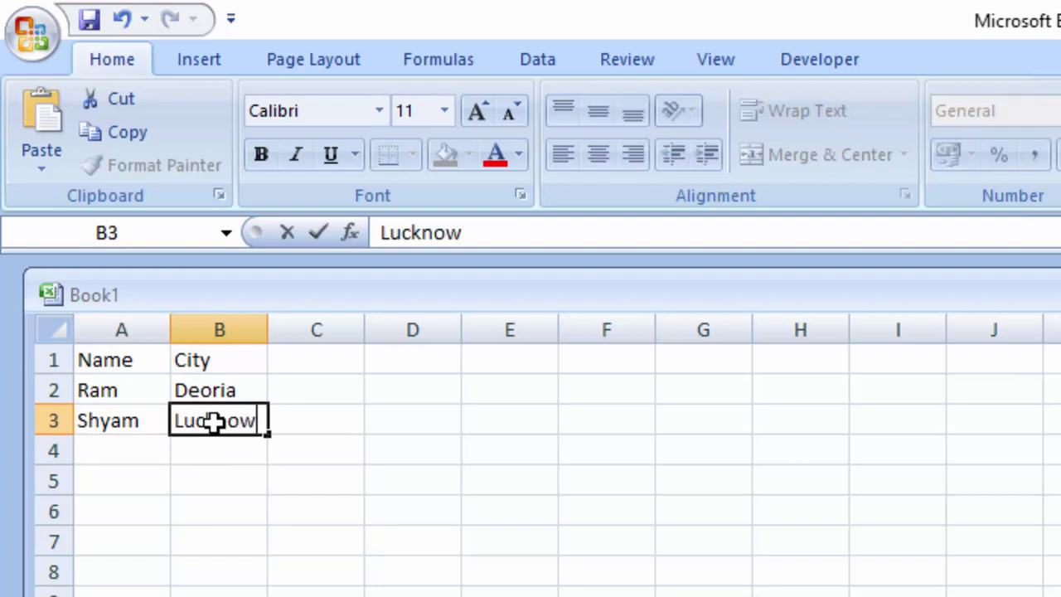
click(98, 452)
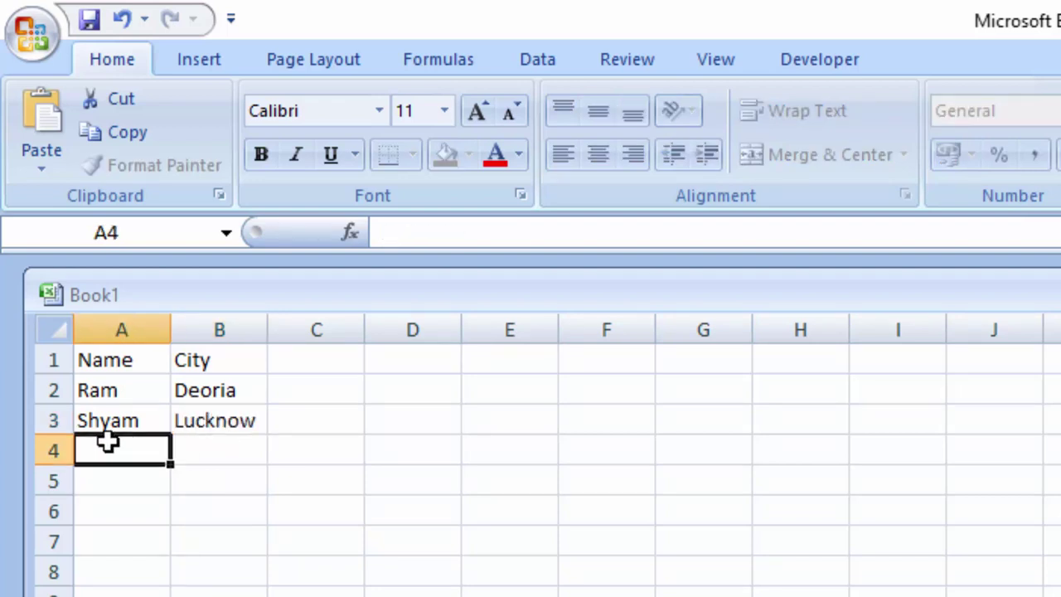
text(R)
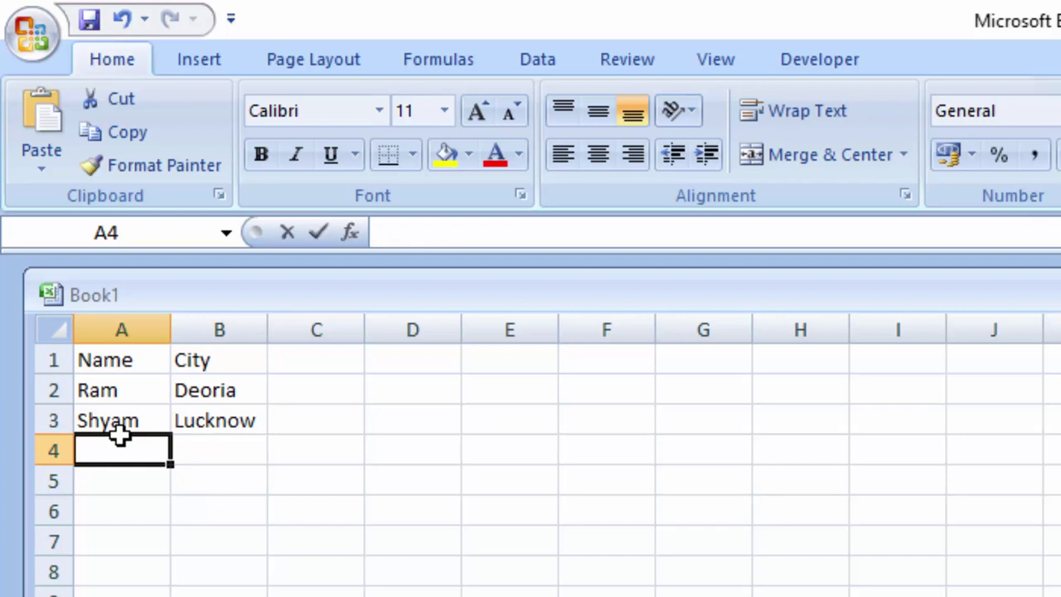
text(itesh)
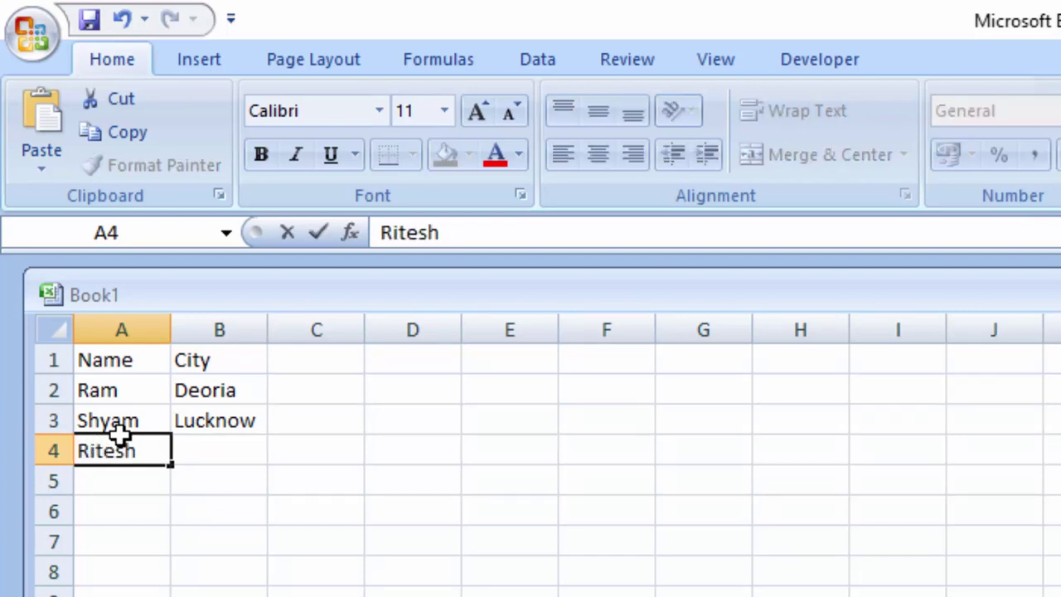
click(219, 451)
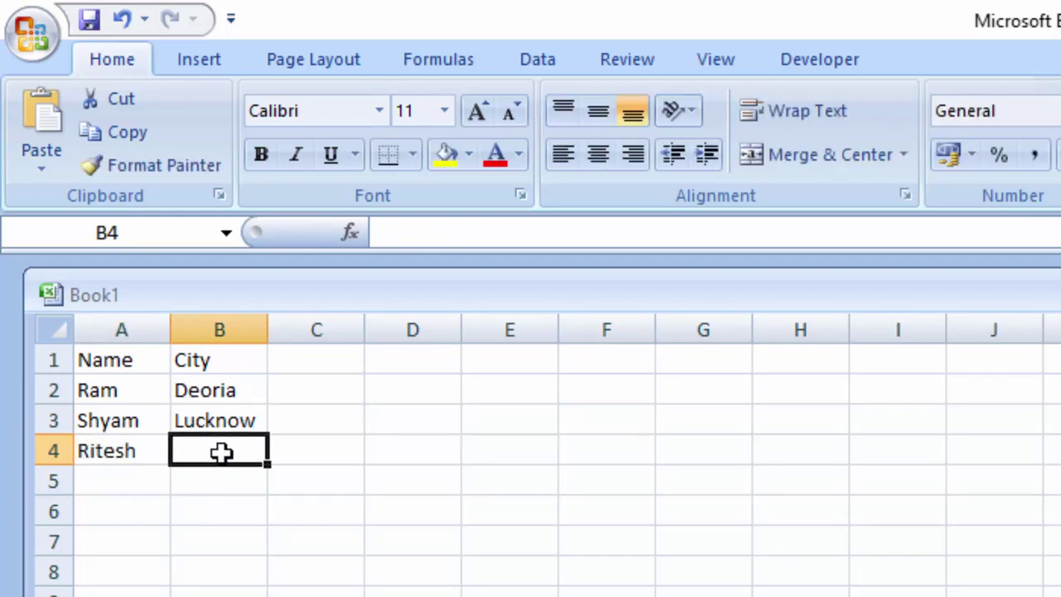
text(Delhi)
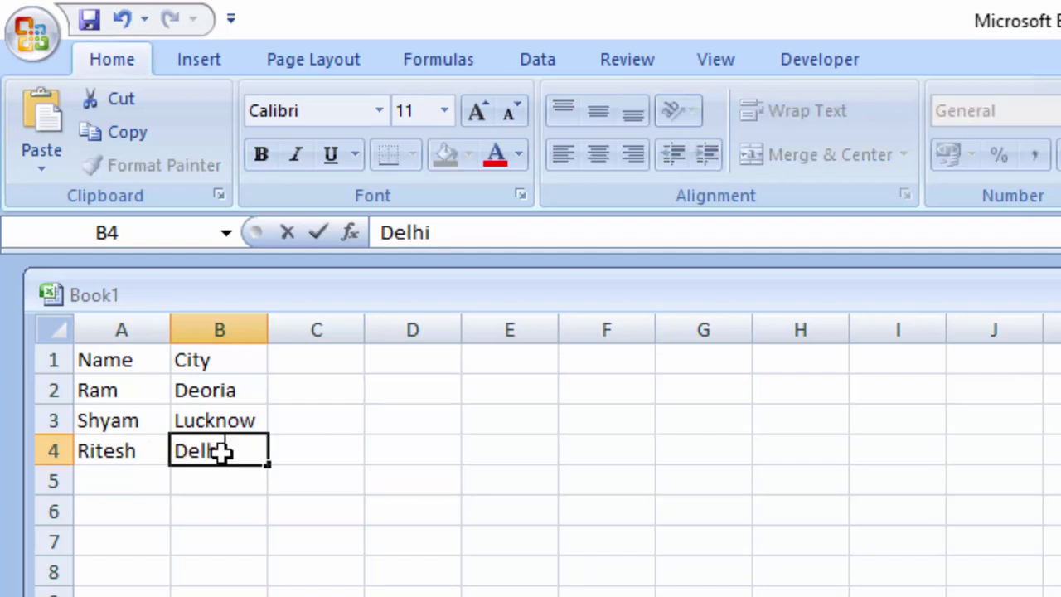
click(166, 485)
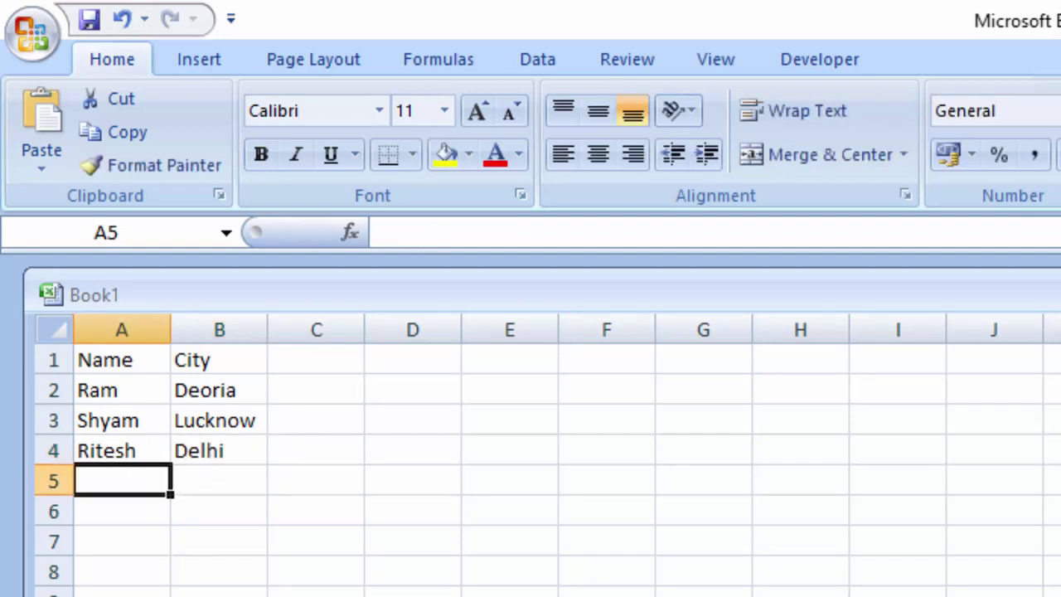
Select the Name and City data in columns A and B
scroll(485, 581, up, 3)
scroll(485, 580, up, 1)
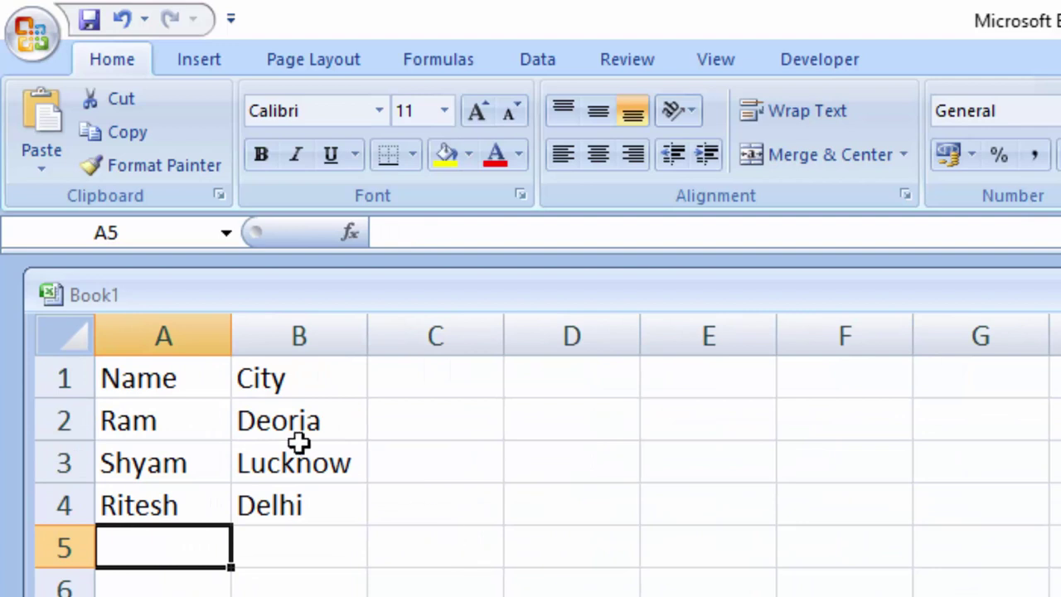
mouse_move(168, 362)
mouse_down()
mouse_move(304, 552)
mouse_move(300, 594)
mouse_up()
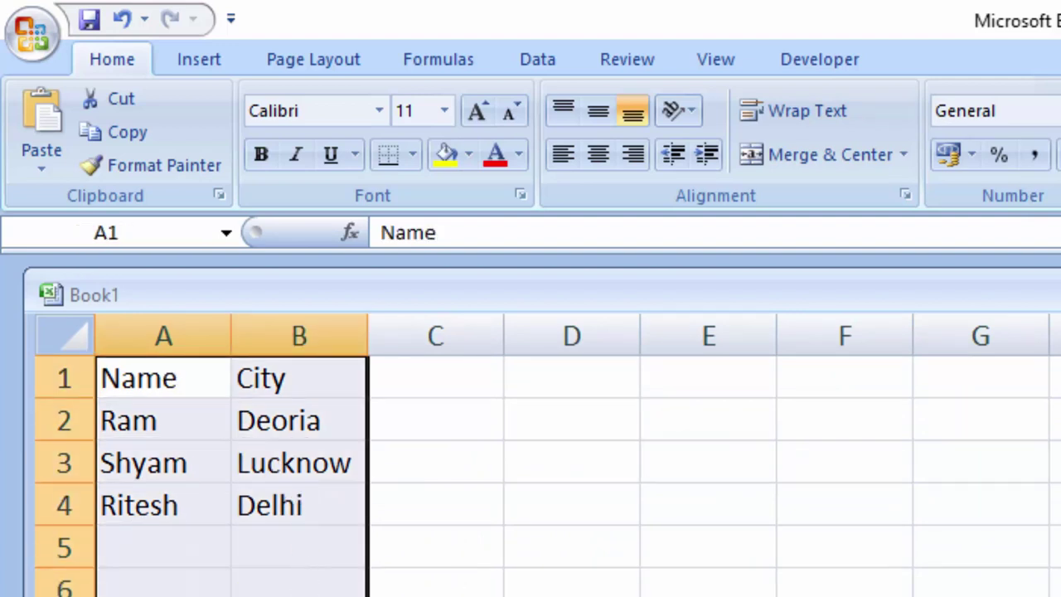
drag(187, 384, 299, 596)
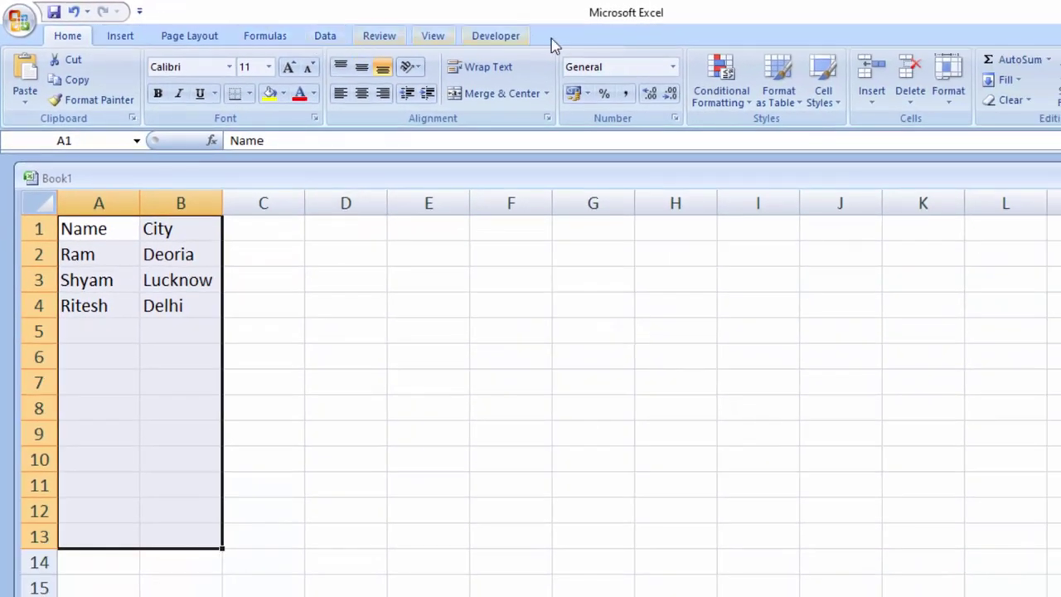
Open Sheet1's HighlightDeoria code in the VBA editor, placing the cursor after vbYellow
click(477, 36)
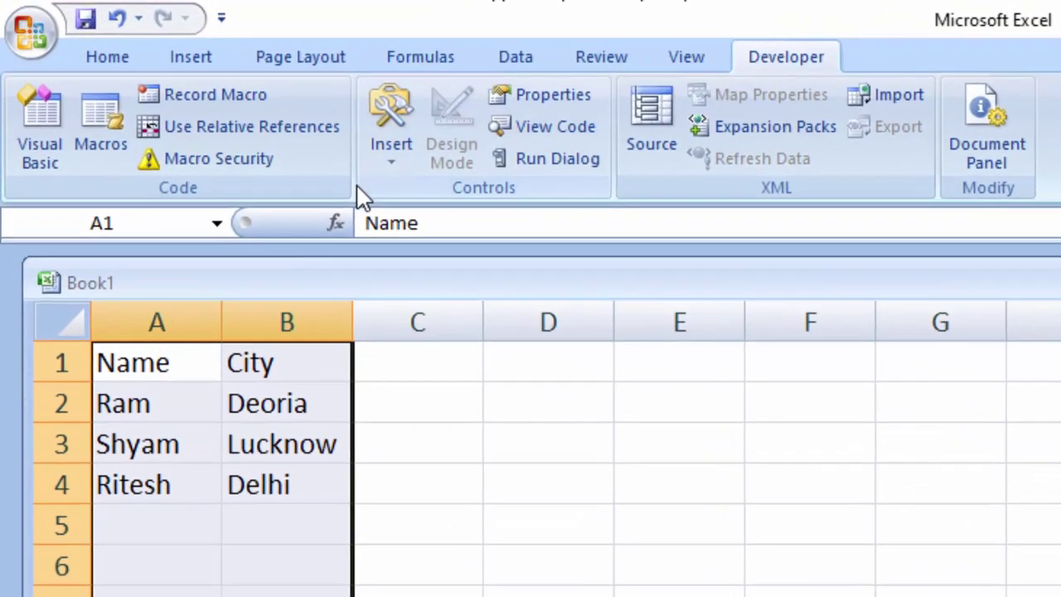
click(30, 116)
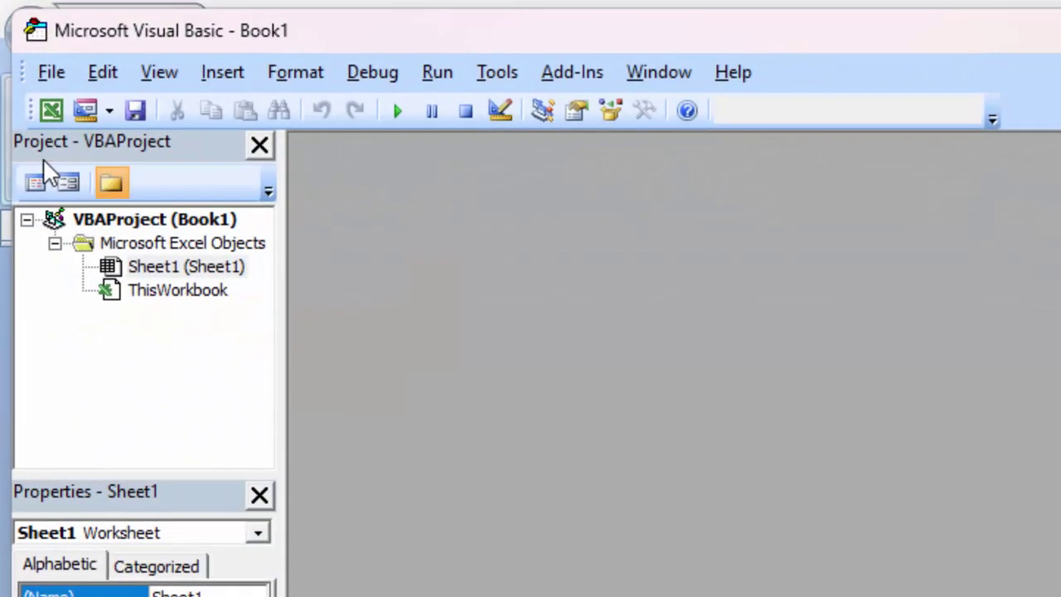
click(197, 272)
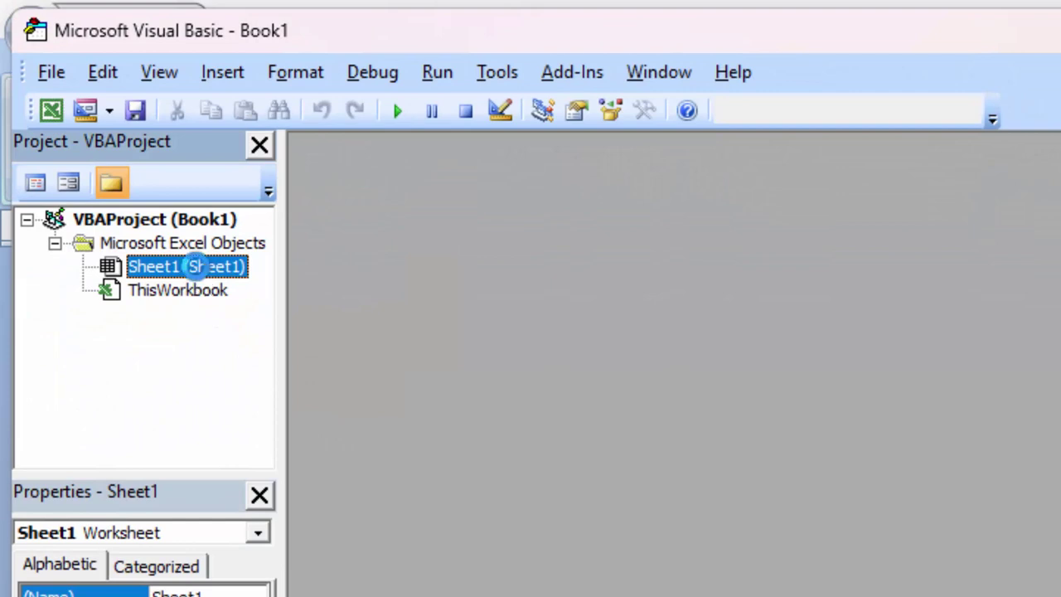
double_click(184, 265)
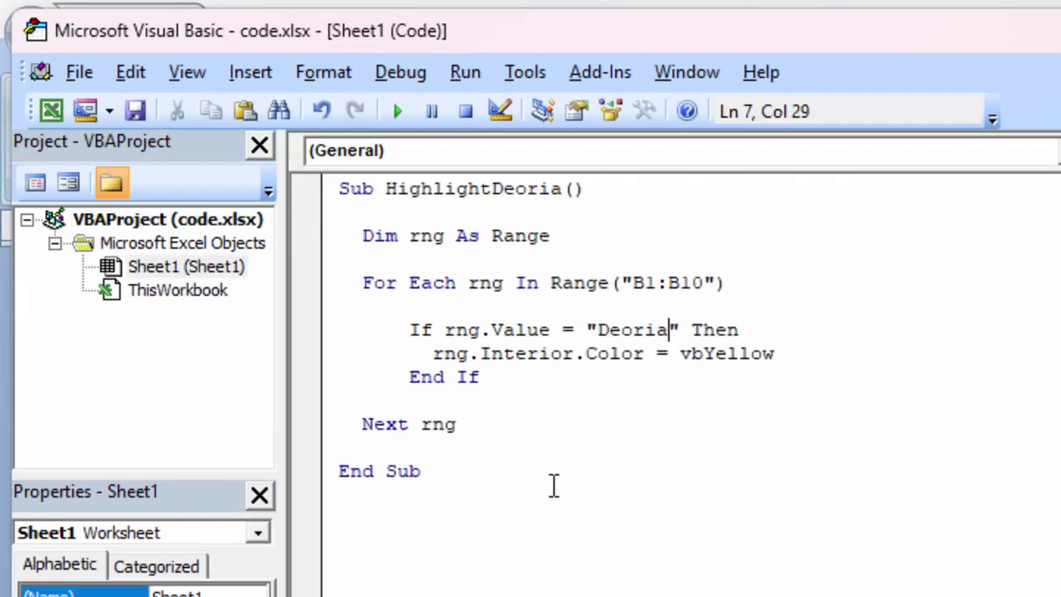
click(554, 485)
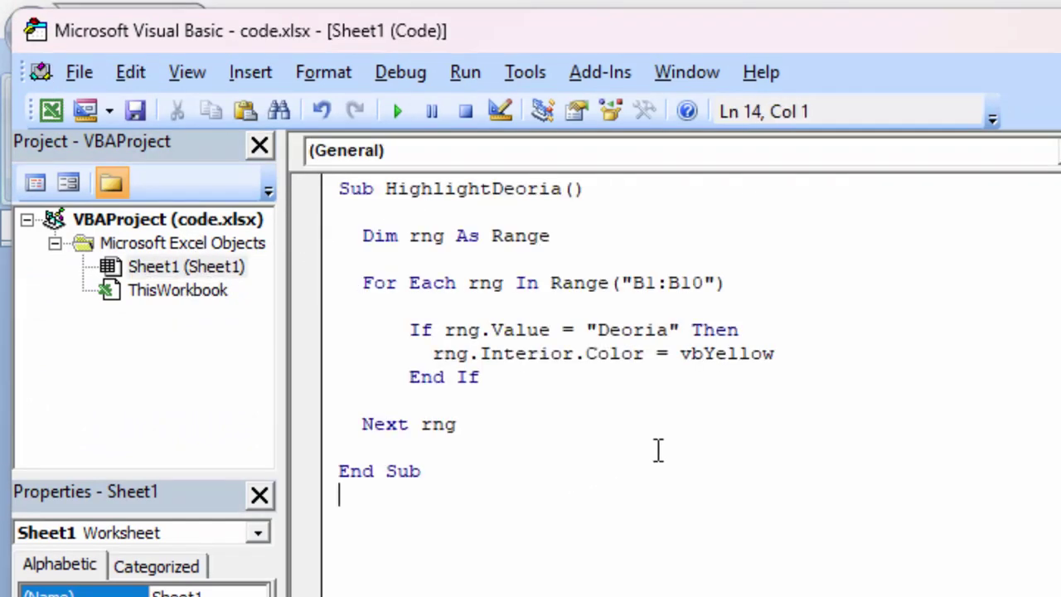
click(786, 357)
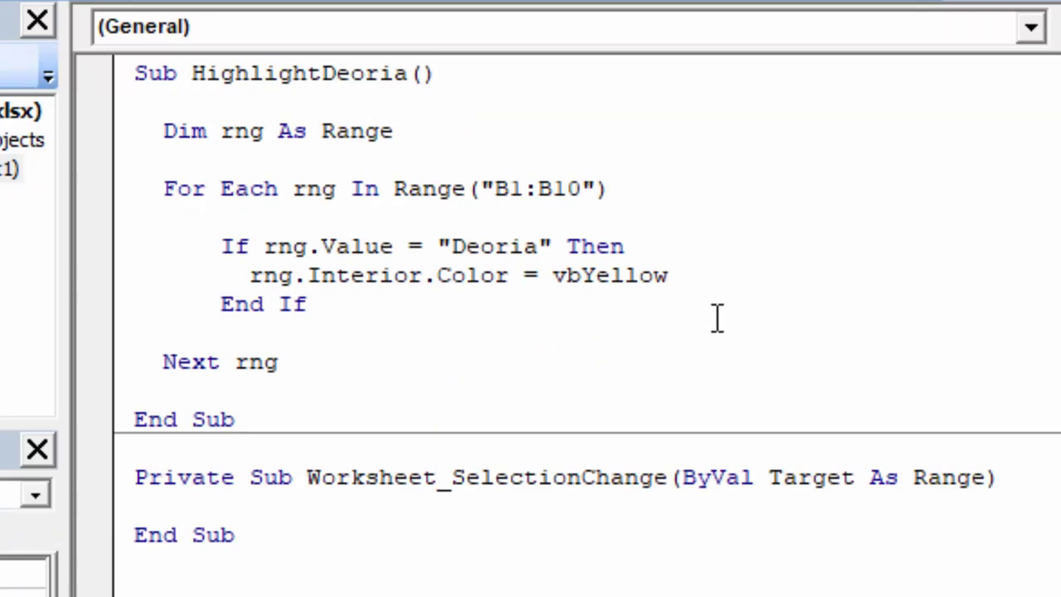
Replace Yellow with Green so the macro's fill colour reads vbGreen
key(BackSpace)
key(BackSpace)
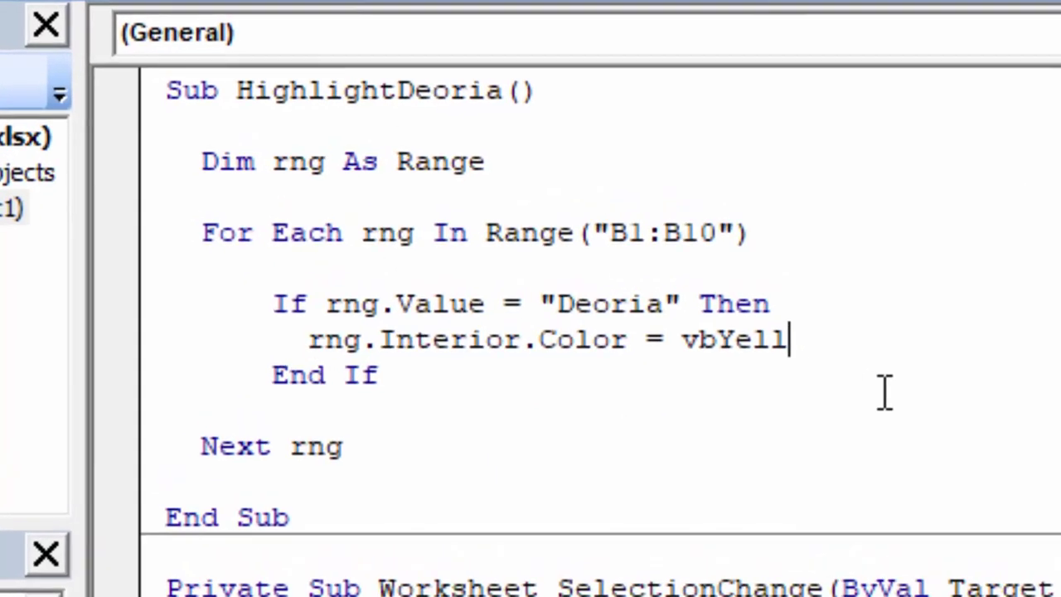
key(BackSpace)
key(BackSpace)
key(BackSpace)
key(BackSpace)
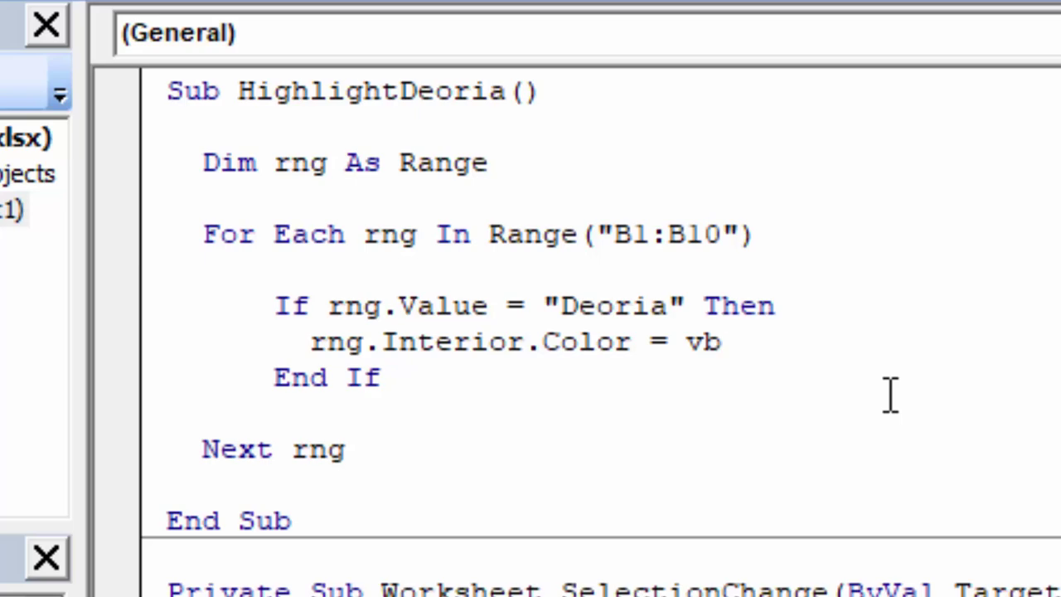
text(Green)
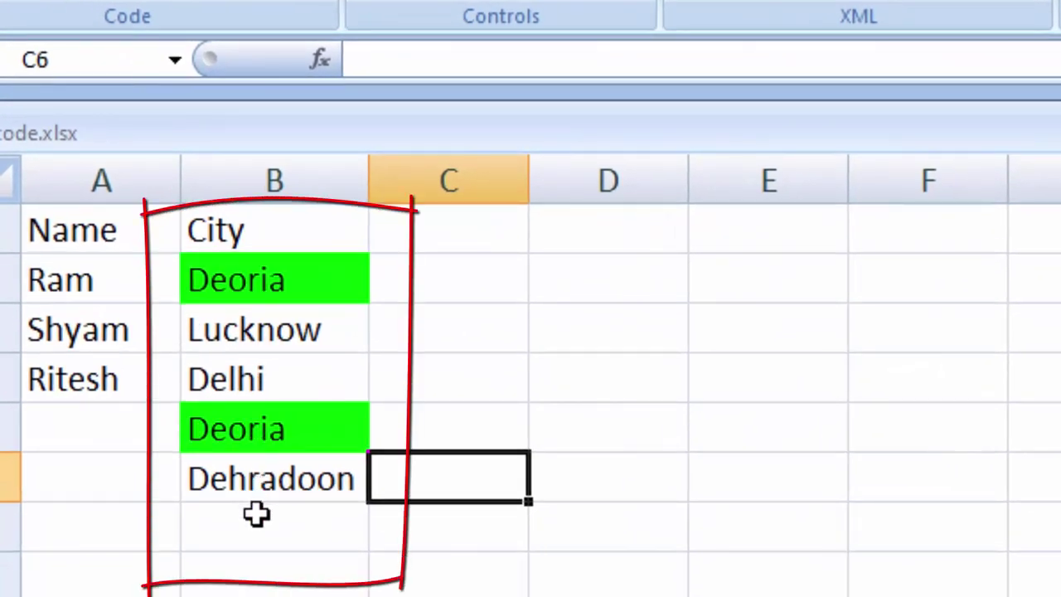
Type Deoria into cell B7 beneath Dehradoon and reselect it
click(257, 514)
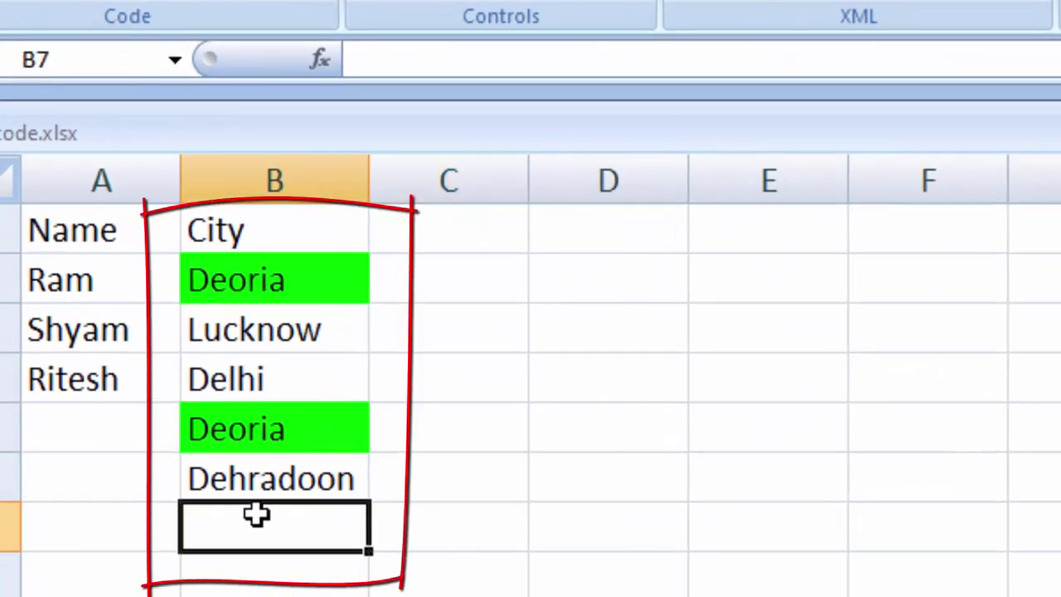
text(Deori)
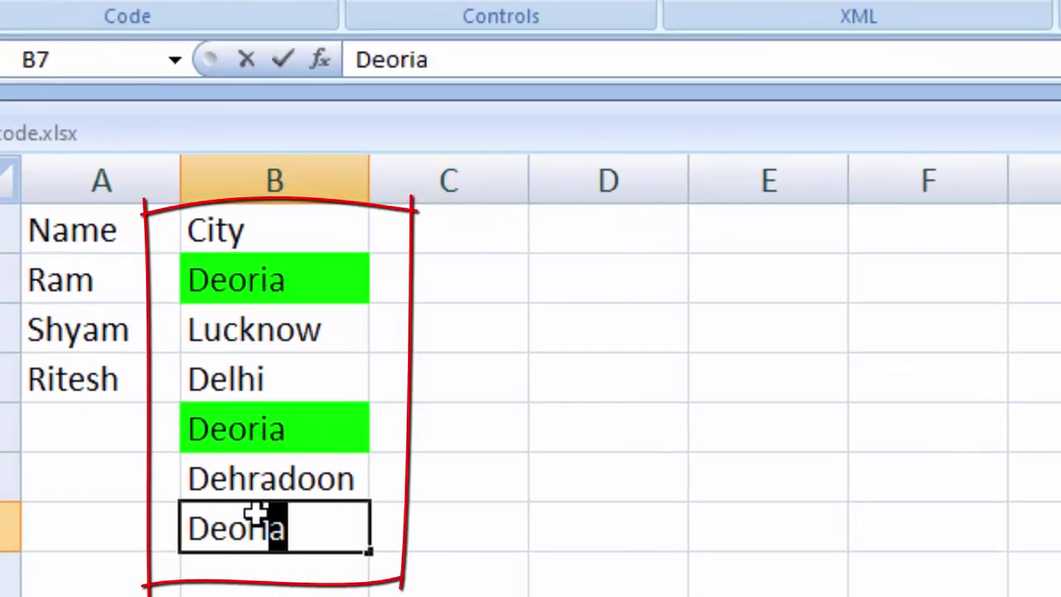
text(a)
key(Return)
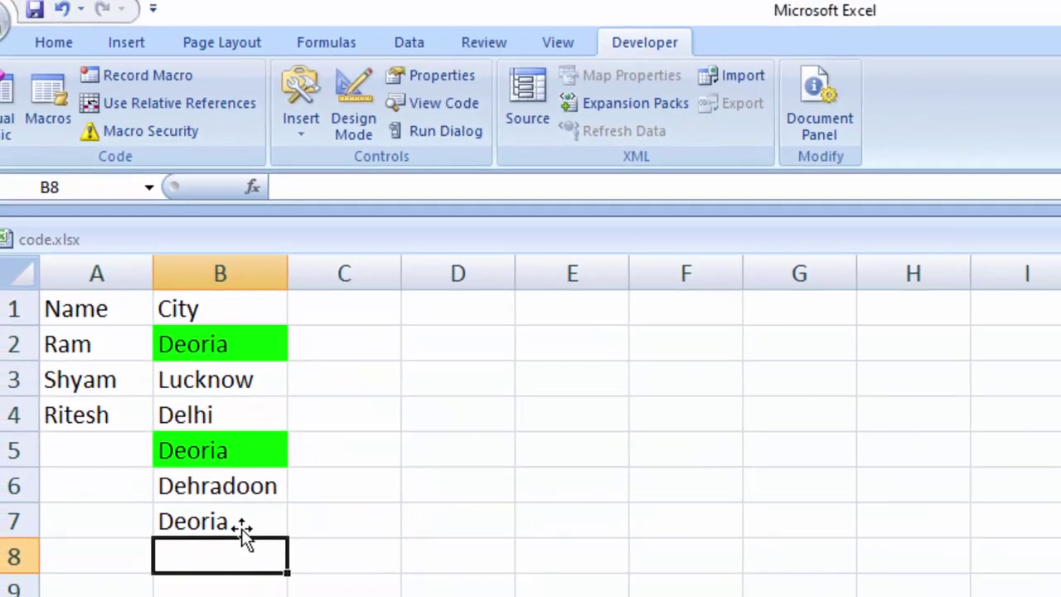
click(242, 521)
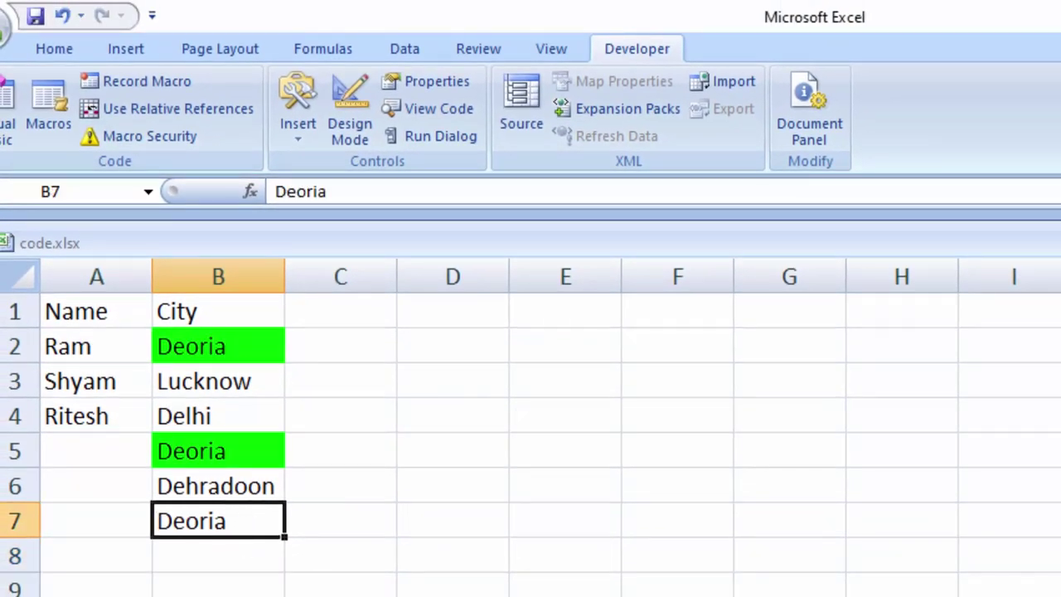
Rerun HighlightDeoria and confirm in Excel that B7's Deoria is now green
key(alt+F11)
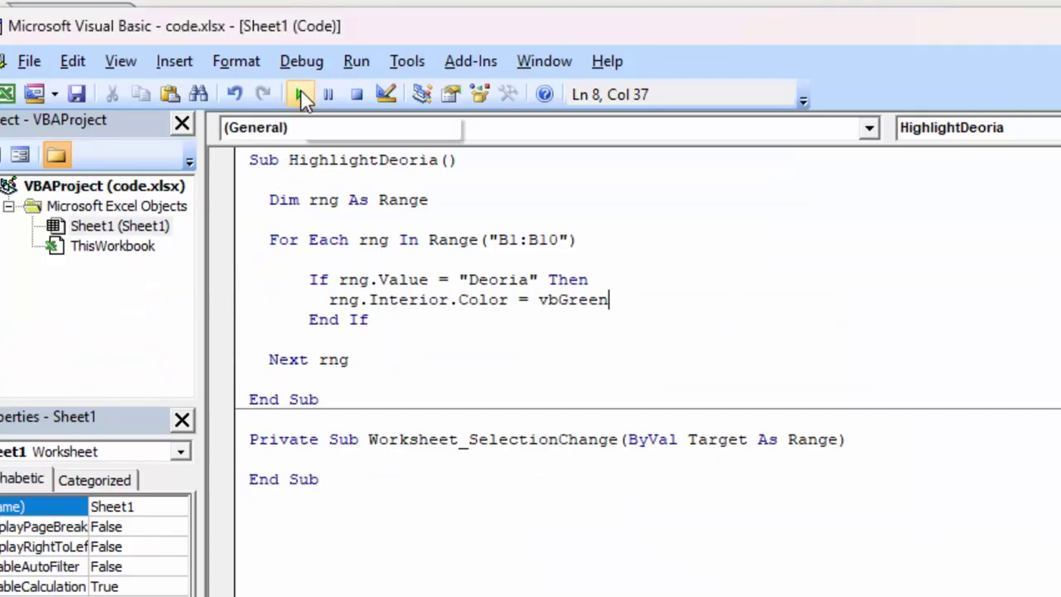
click(300, 94)
key(alt+F11)
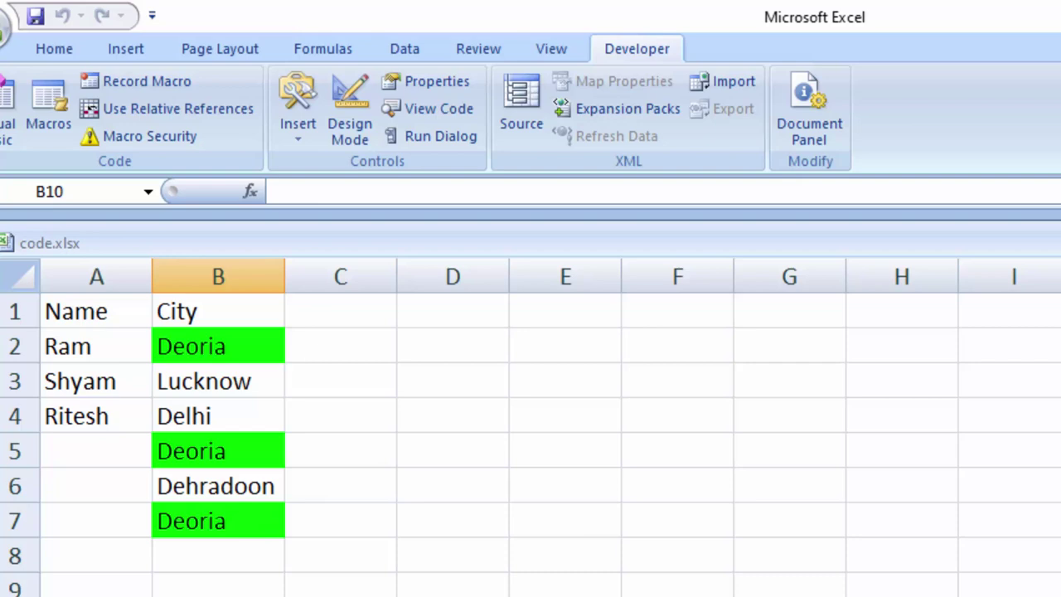
key(alt+F11)
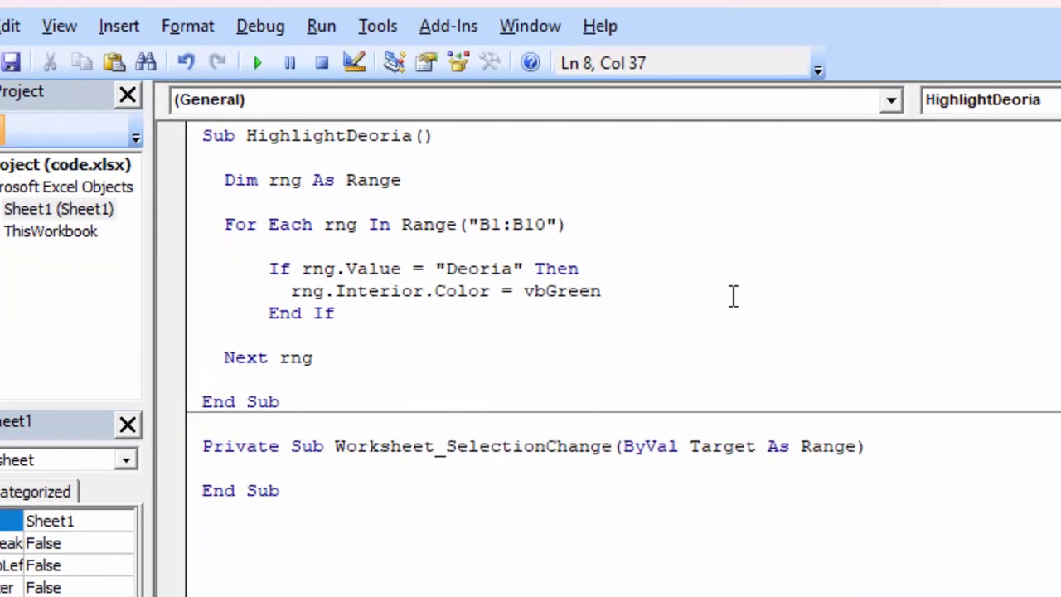